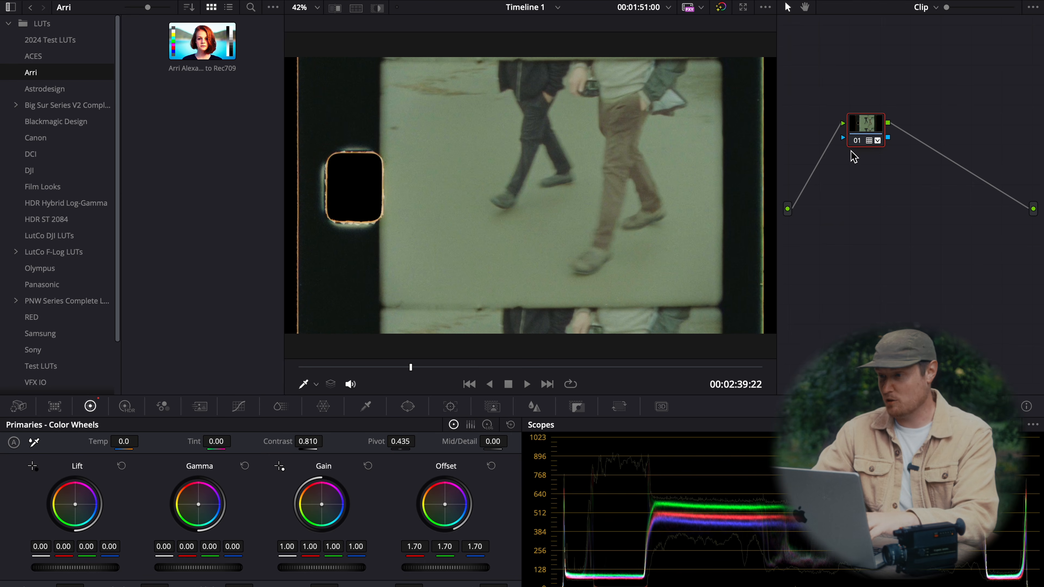
Step: Load grade version 2 of the walking-legs clip and check the ARRI LogC4 gamma assigned to node 01
{"action": "left_click_drag", "start_coordinate": [864, 126], "coordinate": [857, 153]}
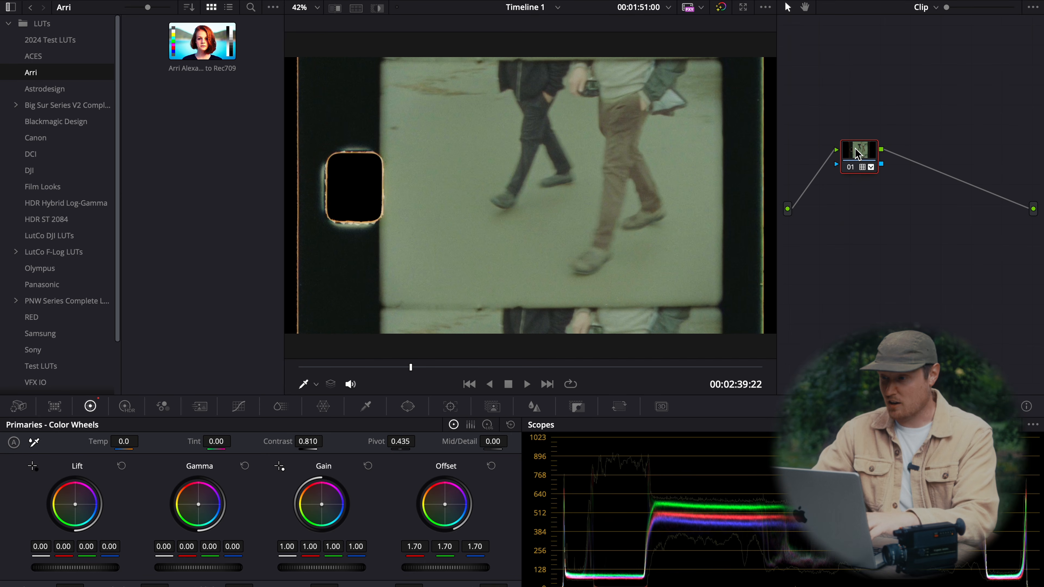
{"action": "right_click", "coordinate": [857, 153]}
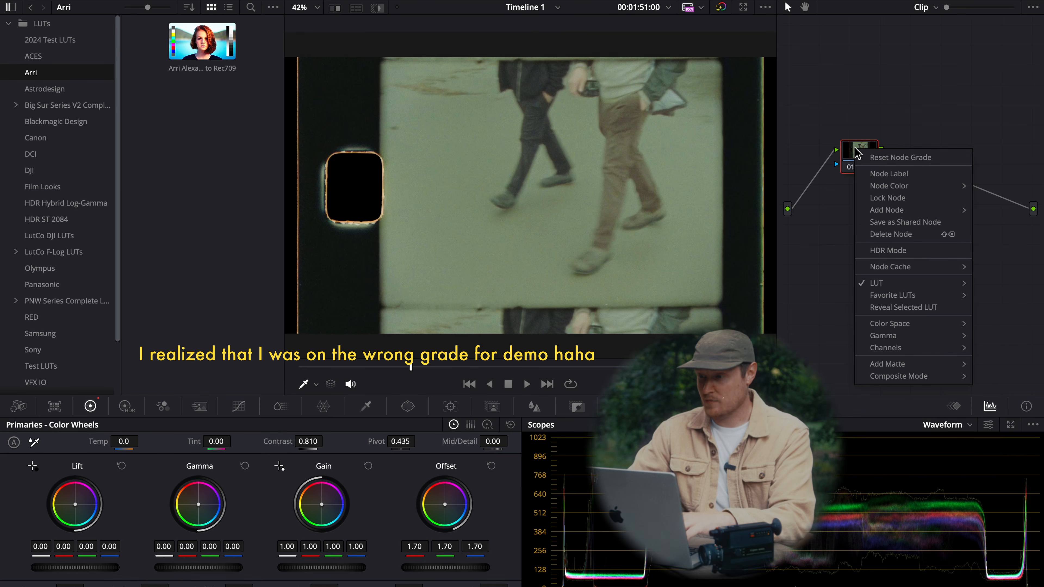
{"action": "left_click", "coordinate": [857, 153]}
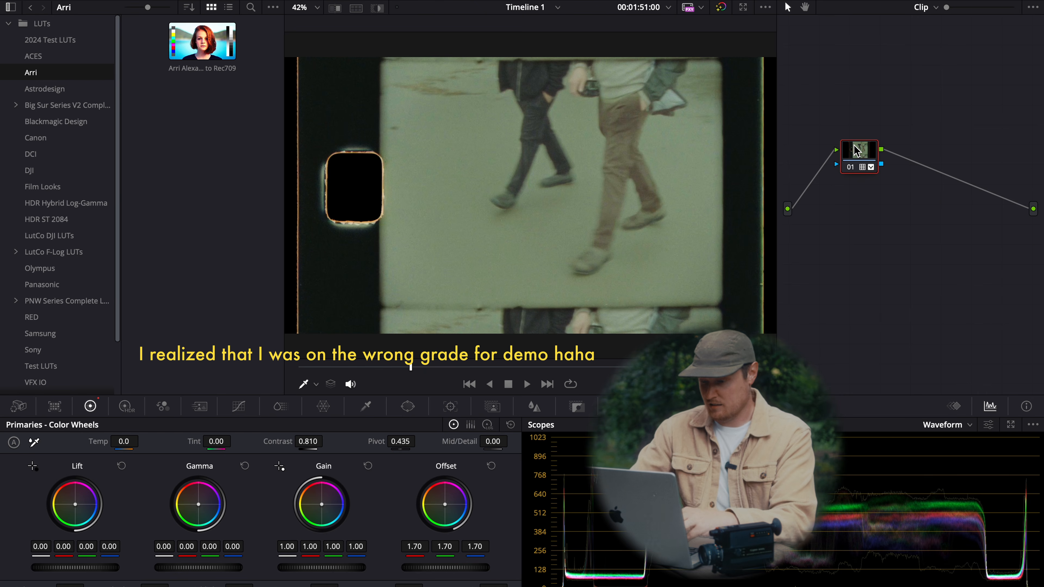
{"action": "key", "text": "super+n"}
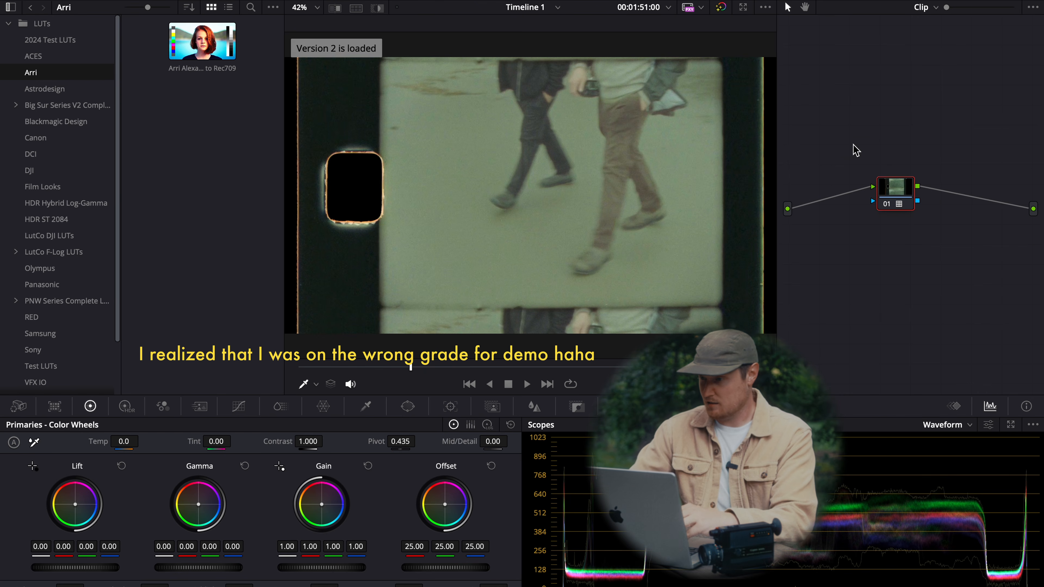
{"action": "right_click", "coordinate": [900, 191]}
{"action": "mouse_move", "coordinate": [935, 386]}
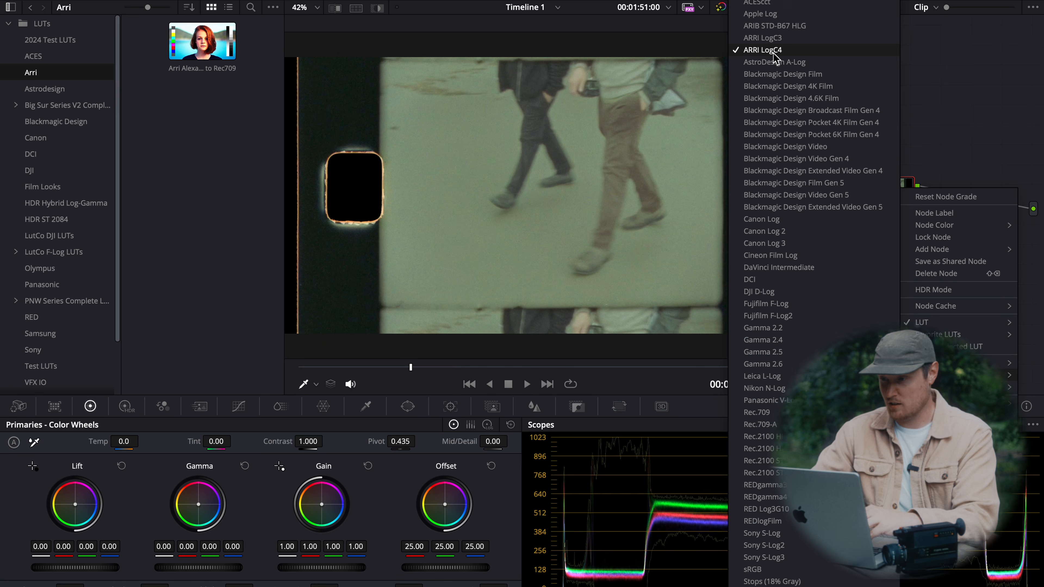
{"action": "left_click", "coordinate": [773, 53]}
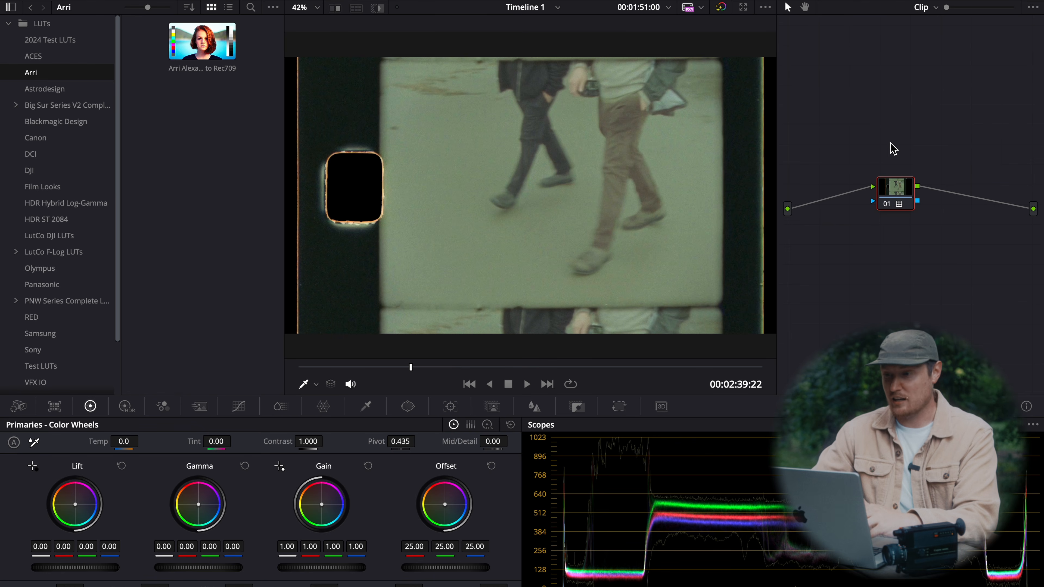
Step: Compare grade versions 1 and 2, review version 2's node gamma options, and return to version 1
{"action": "key", "text": "ctrl+b"}
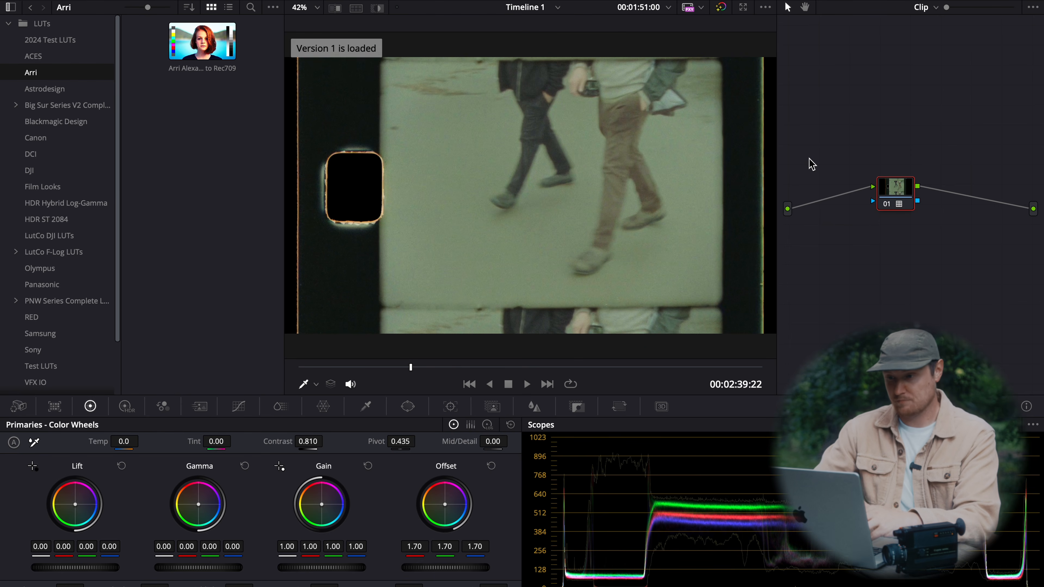
{"action": "left_click_drag", "start_coordinate": [863, 161], "coordinate": [875, 198]}
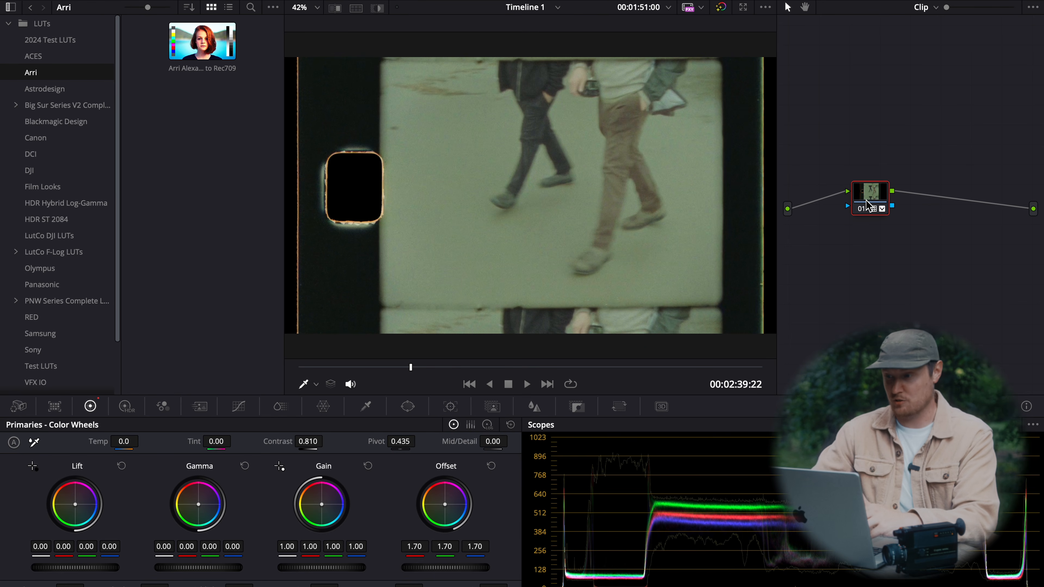
{"action": "key", "text": "ctrl+b"}
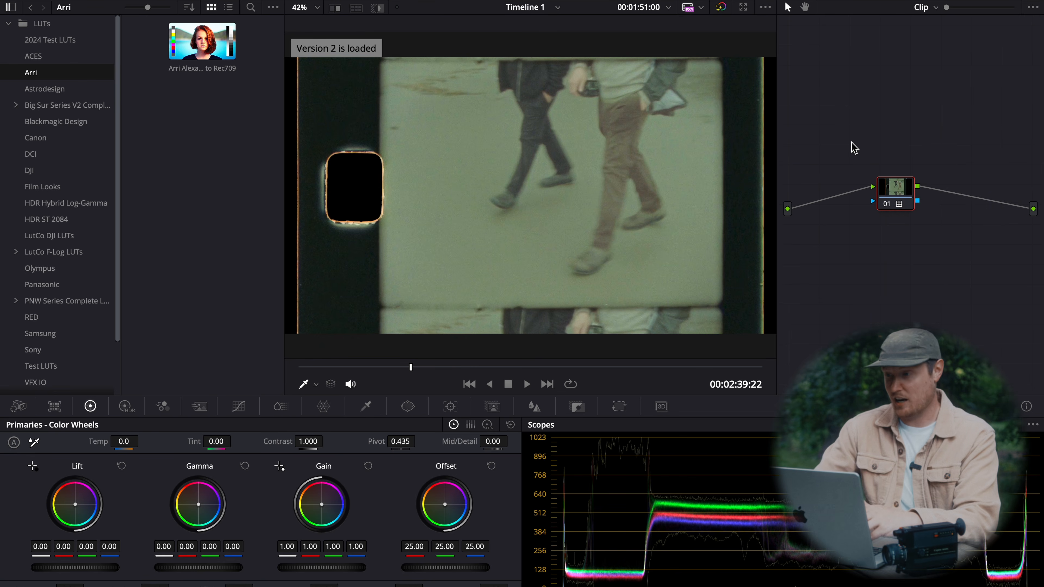
{"action": "right_click", "coordinate": [896, 190]}
{"action": "mouse_move", "coordinate": [941, 362]}
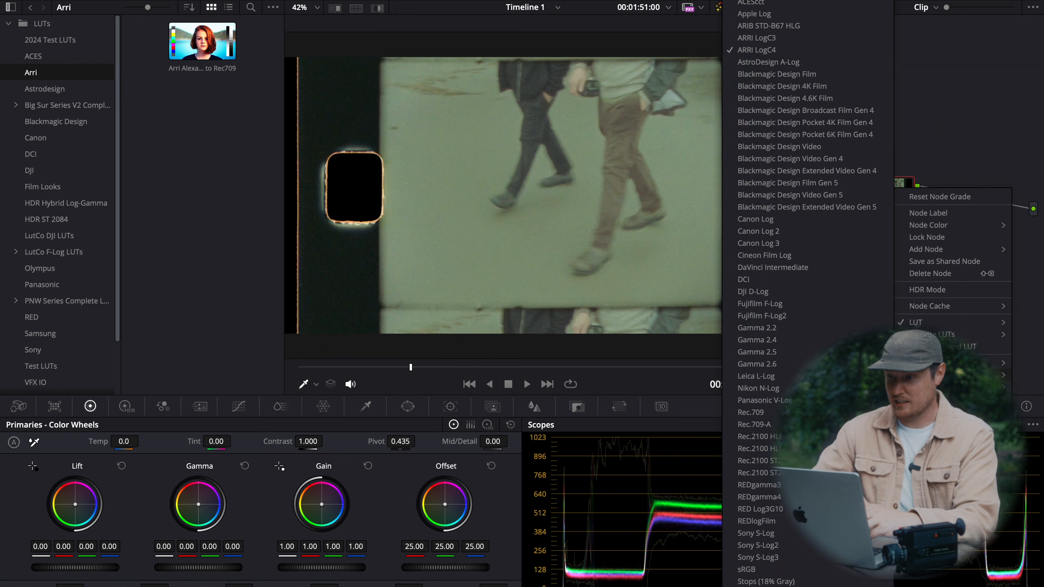
{"action": "left_click", "coordinate": [960, 110]}
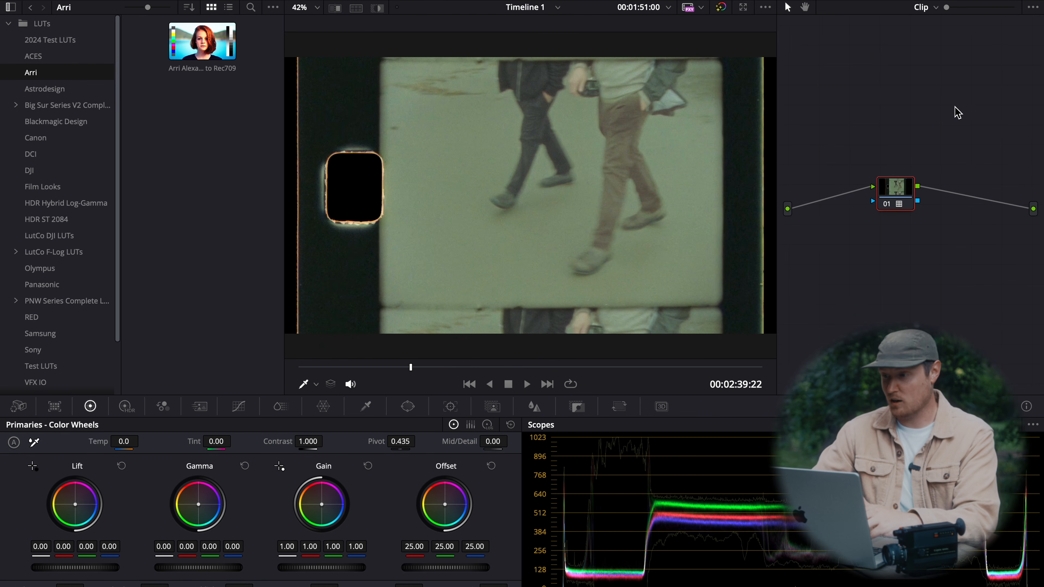
{"action": "key", "text": "ctrl+b"}
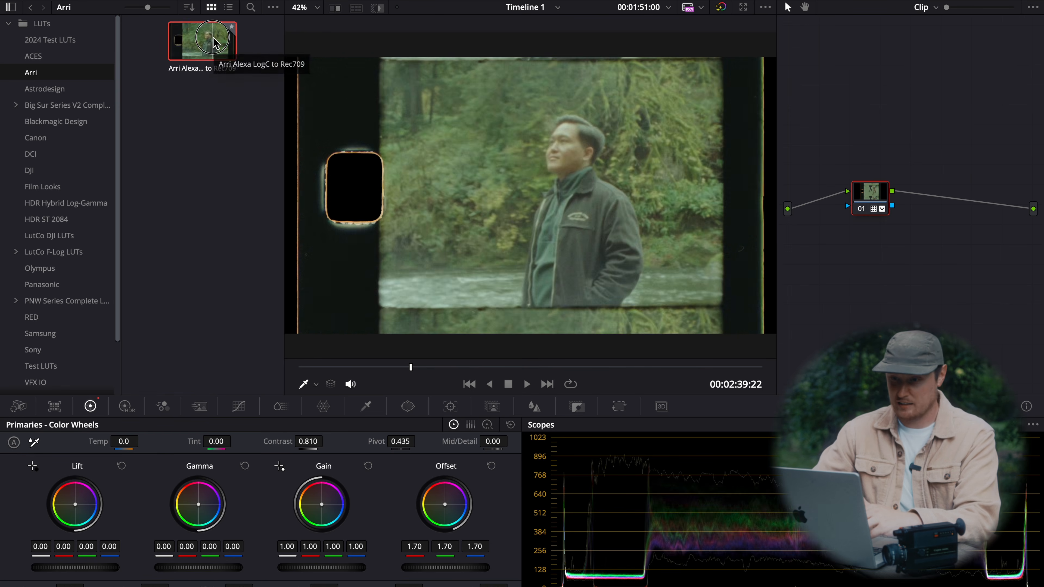
Step: Reset the offset and clear all grades and nodes in version 1 of the clip
{"action": "left_click", "coordinate": [222, 54]}
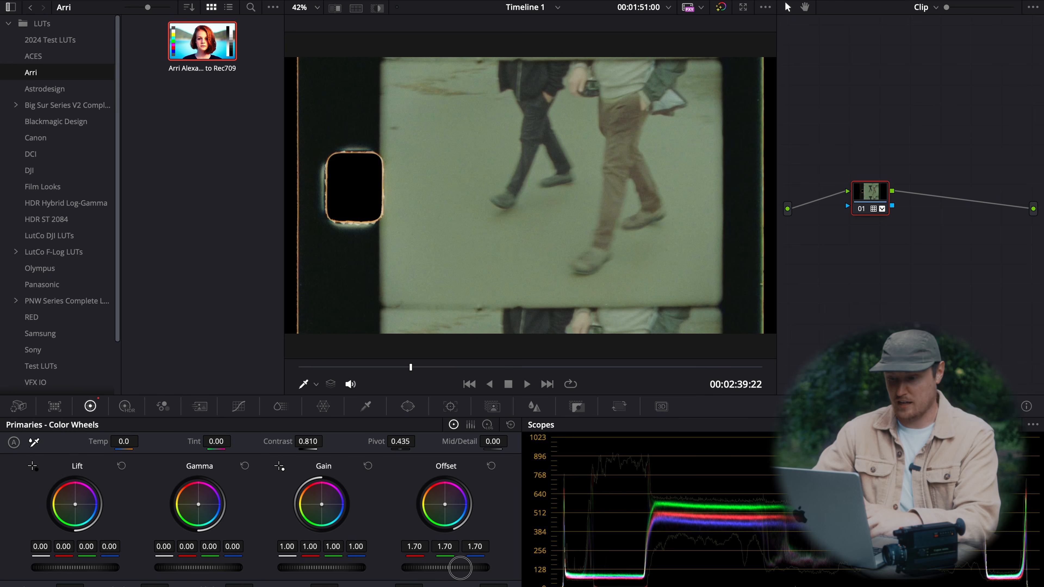
{"action": "left_click_drag", "start_coordinate": [460, 568], "coordinate": [458, 573]}
{"action": "left_click", "coordinate": [492, 467]}
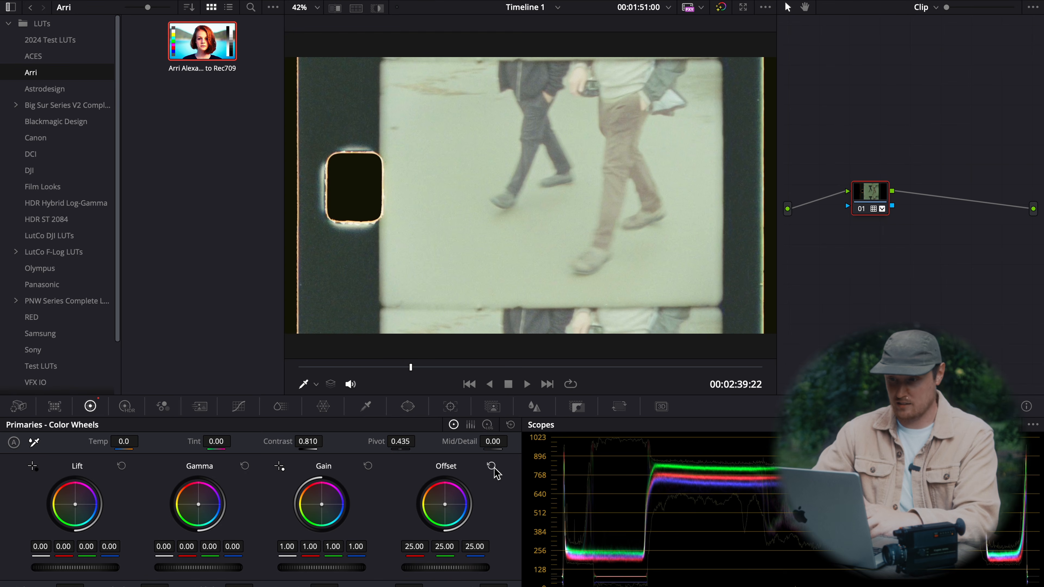
{"action": "right_click", "coordinate": [859, 156]}
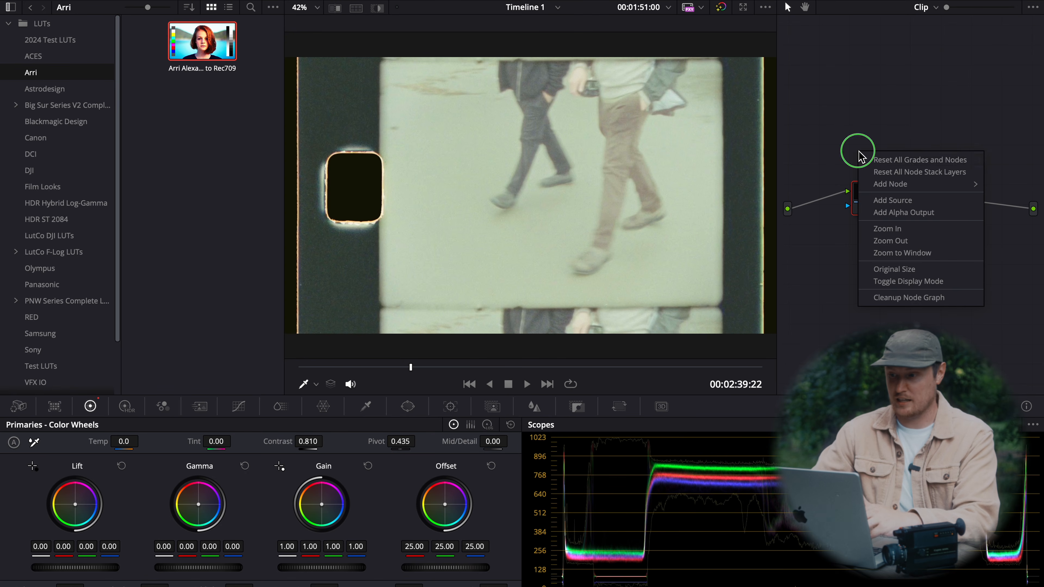
{"action": "left_click", "coordinate": [880, 160]}
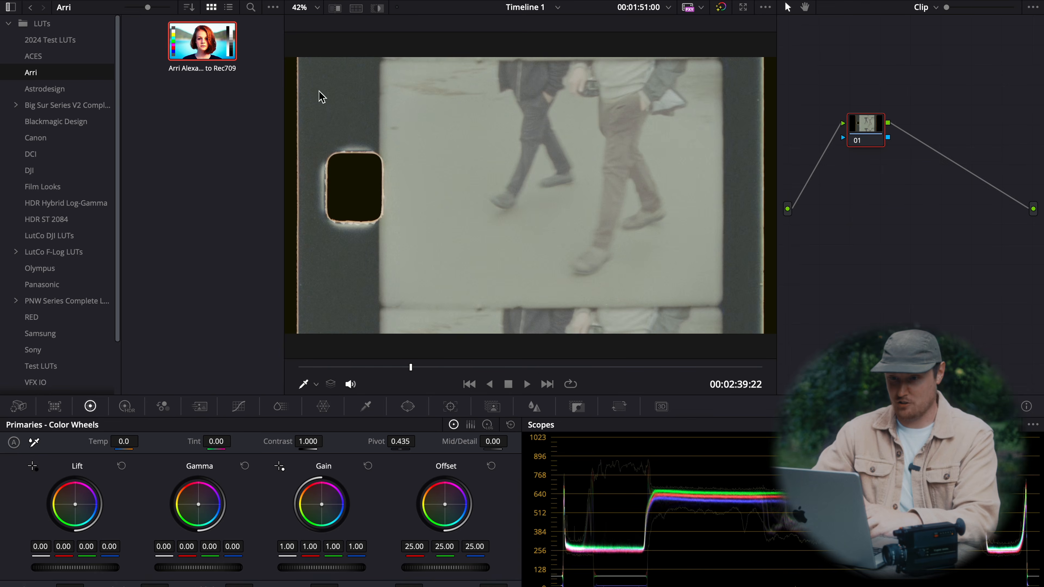
Step: Apply the Arri Alexa LogC to Rec709 LUT to node 01 and lower the overall offset
{"action": "double_click", "coordinate": [213, 56]}
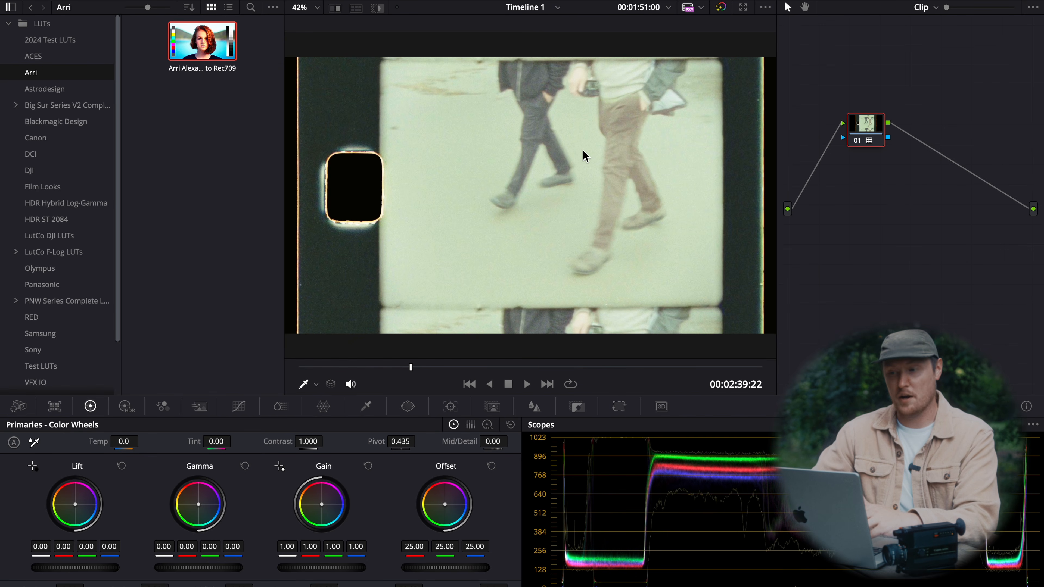
{"action": "right_click", "coordinate": [869, 127]}
{"action": "mouse_move", "coordinate": [932, 306]}
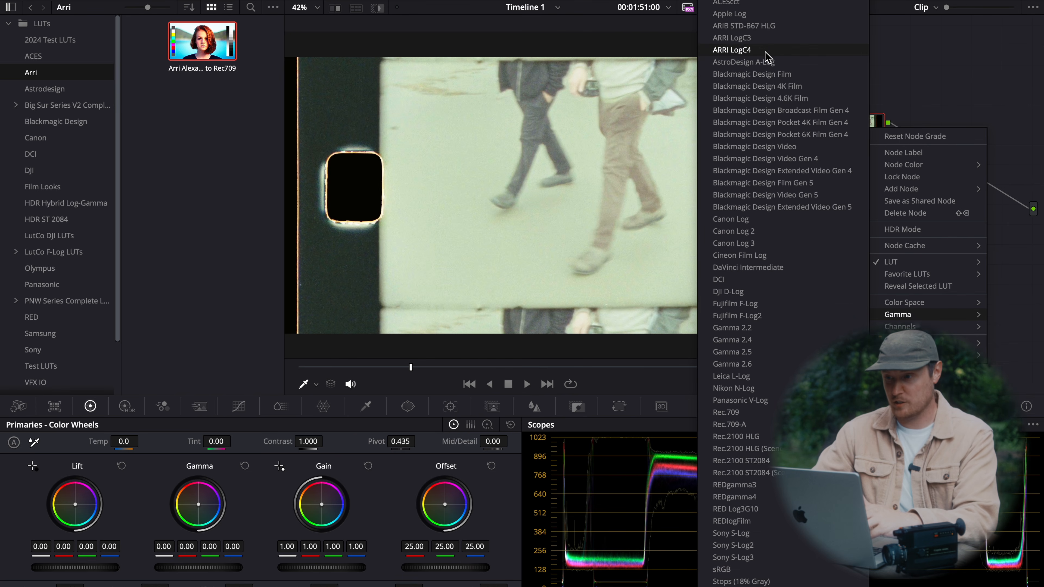
{"action": "left_click", "coordinate": [760, 51]}
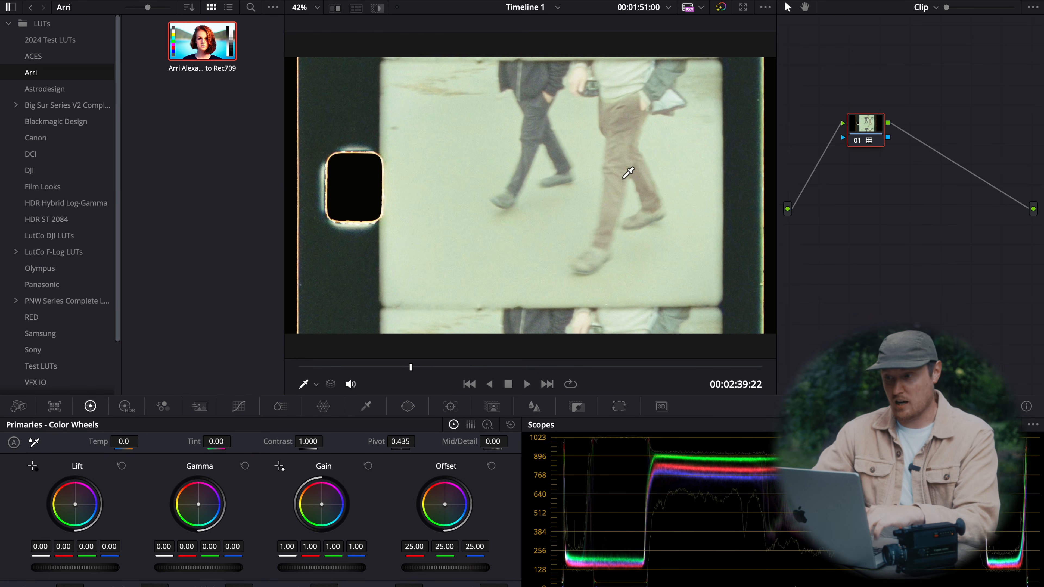
{"action": "left_click_drag", "start_coordinate": [476, 570], "coordinate": [33, 576]}
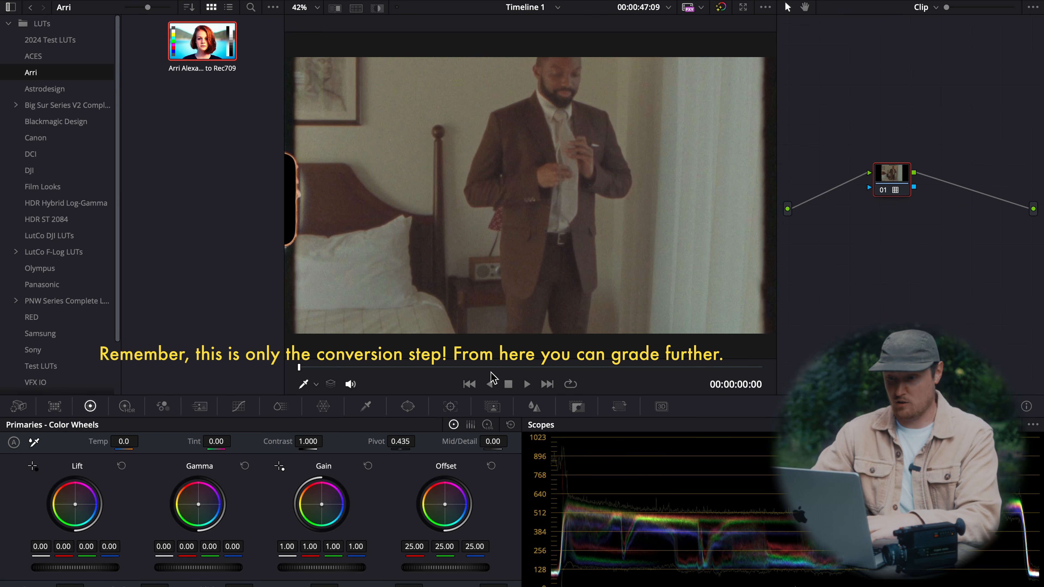
Step: Go to the start of the hotel-room clip with the man in a suit and check which LUT node 01 uses
{"action": "left_click_drag", "start_coordinate": [309, 369], "coordinate": [311, 368]}
{"action": "key", "text": "Home"}
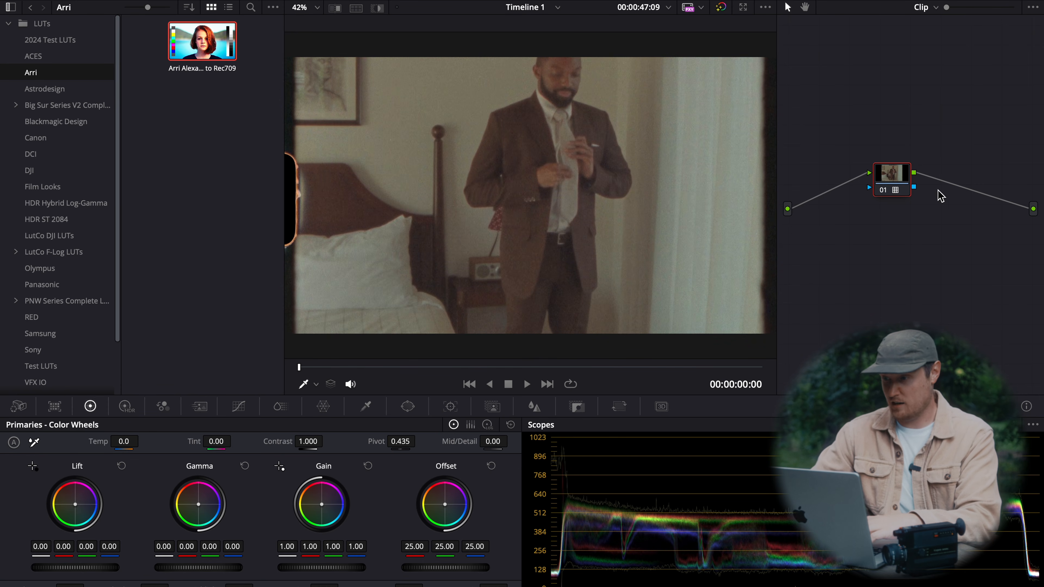
{"action": "right_click", "coordinate": [897, 173]}
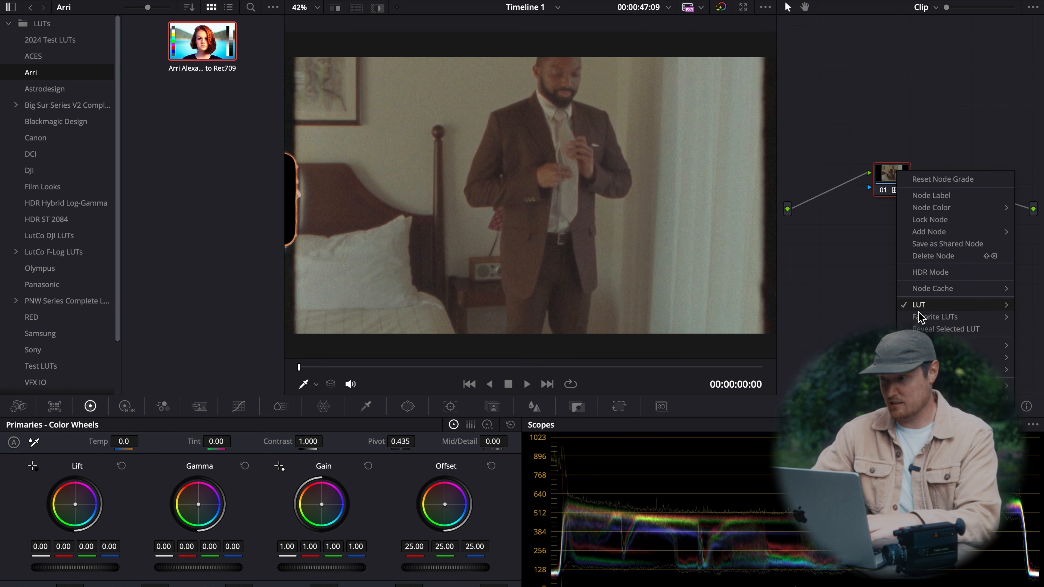
{"action": "mouse_move", "coordinate": [924, 310]}
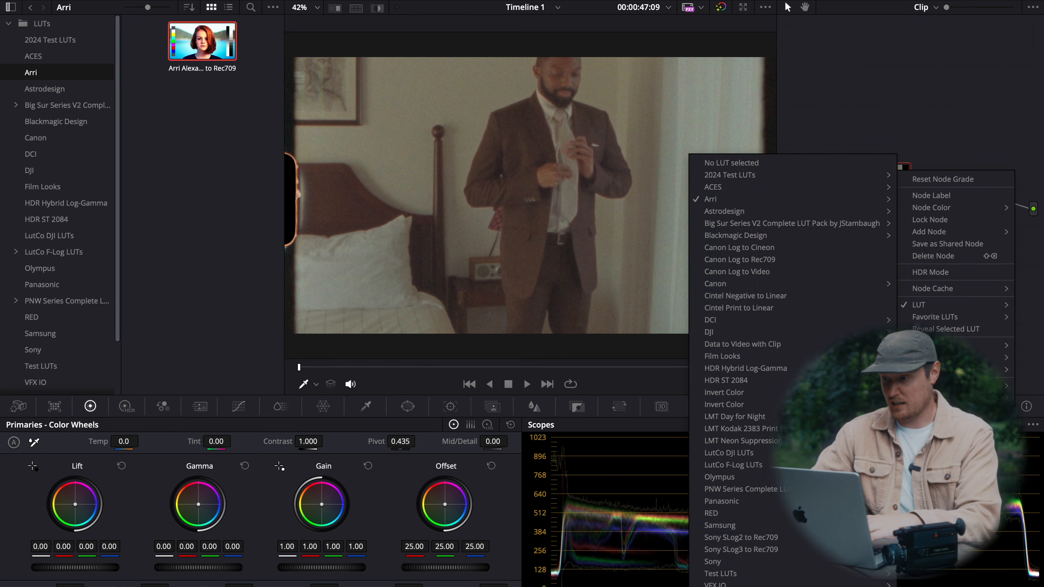
{"action": "left_click", "coordinate": [951, 81]}
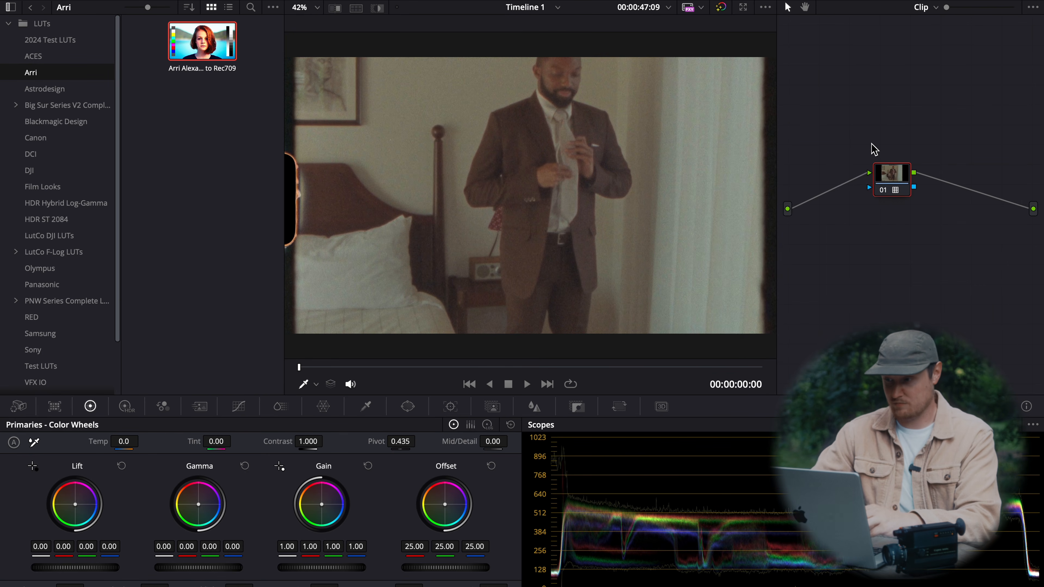
Step: Compare the hotel-room clip's two conversion methods by switching repeatedly between grade versions 1 and 2
{"action": "key", "text": "super+n"}
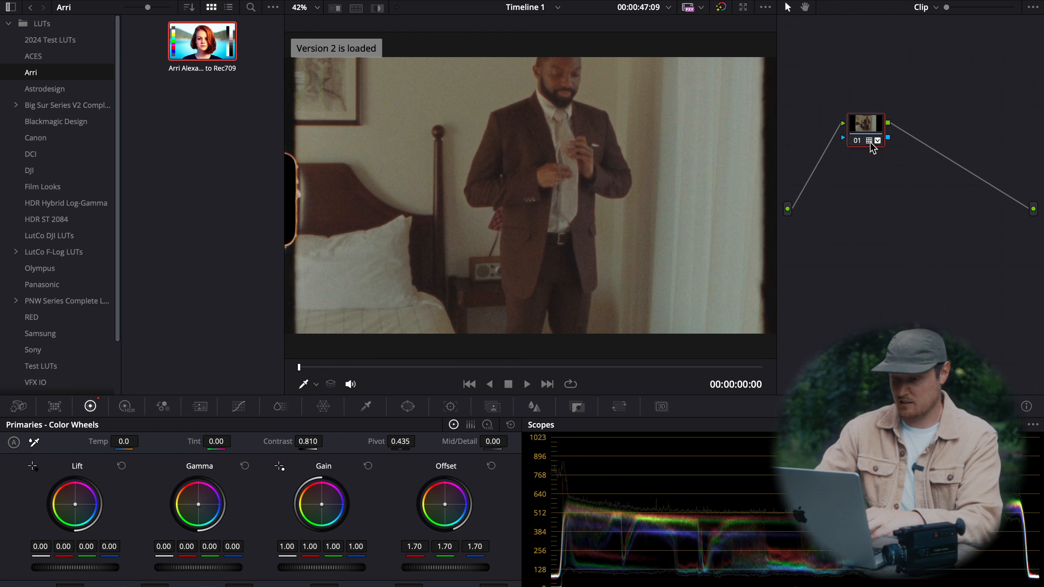
{"action": "key", "text": "super+b"}
{"action": "key", "text": "super+n"}
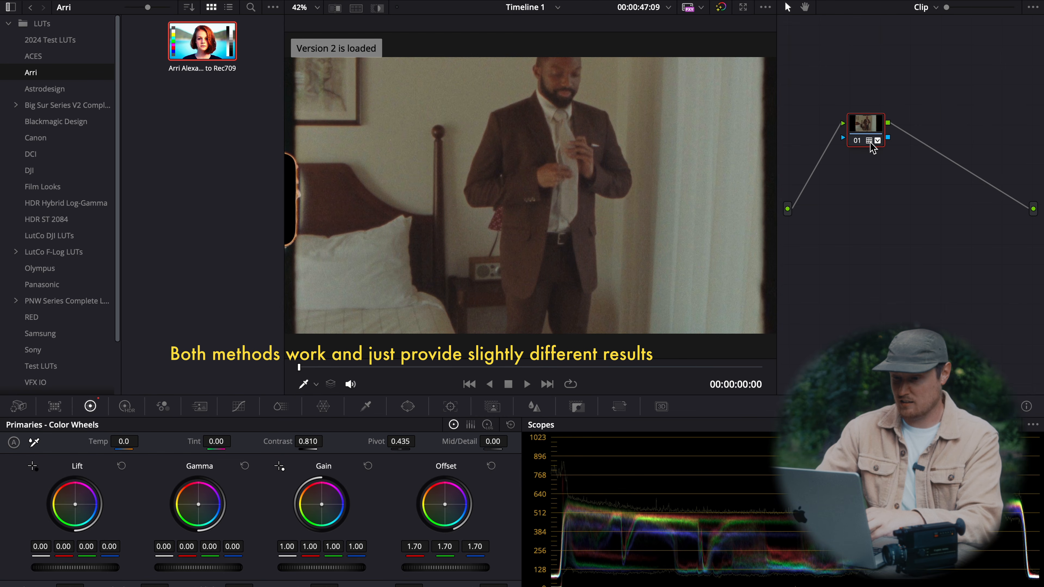
{"action": "key", "text": "super+b"}
{"action": "key", "text": "super+n"}
{"action": "left_click_drag", "start_coordinate": [872, 133], "coordinate": [873, 206]}
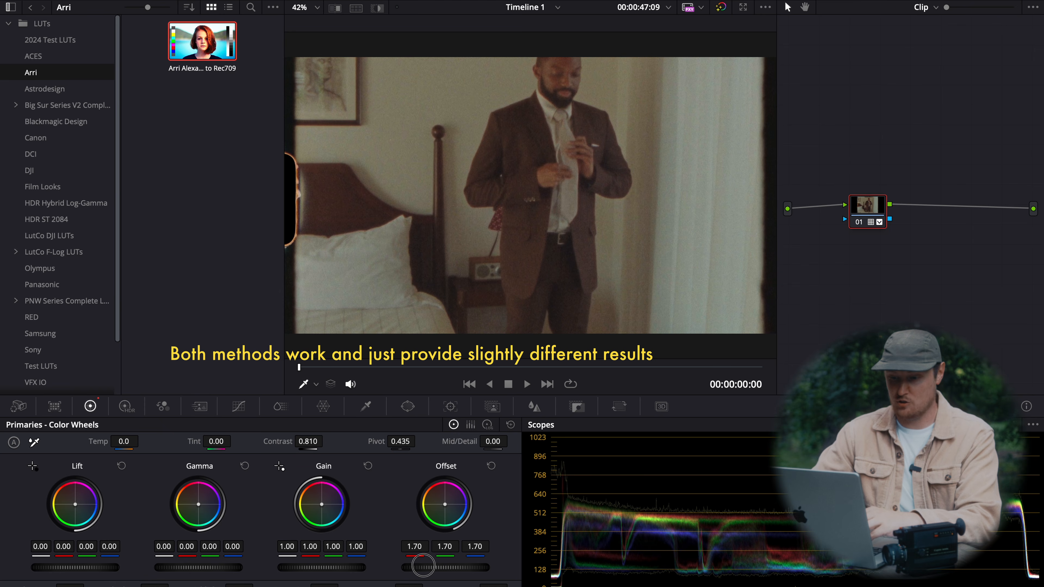
{"action": "left_click_drag", "start_coordinate": [423, 566], "coordinate": [471, 567]}
{"action": "key", "text": "super+b"}
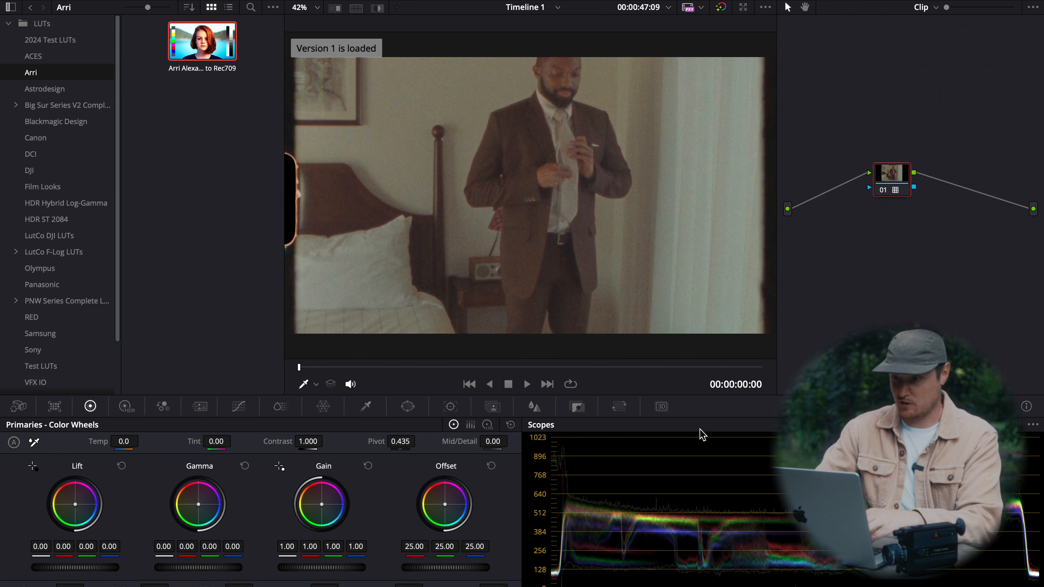
{"action": "key", "text": "super+n"}
{"action": "key", "text": "super+b"}
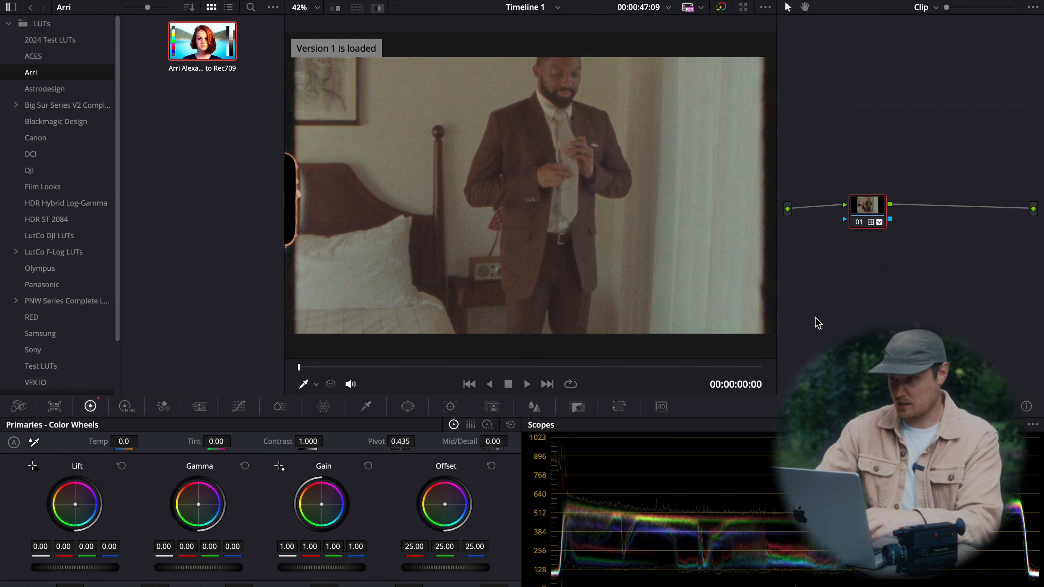
Step: Review the options on node 01 in version 1 of the hotel-room clip's grade
{"action": "left_click_drag", "start_coordinate": [867, 205], "coordinate": [891, 171]}
{"action": "right_click", "coordinate": [895, 176]}
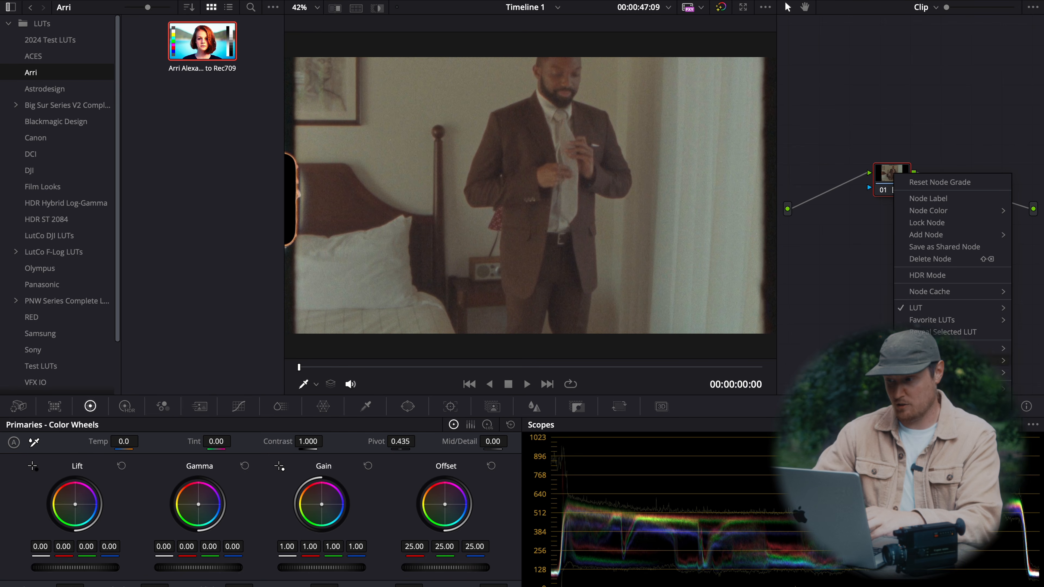
{"action": "left_click", "coordinate": [899, 132]}
{"action": "key", "text": "super+b"}
Step: Find the shot of the couple in the house doorway and set node 01's tint to 4.50
{"action": "left_click_drag", "start_coordinate": [498, 368], "coordinate": [609, 368]}
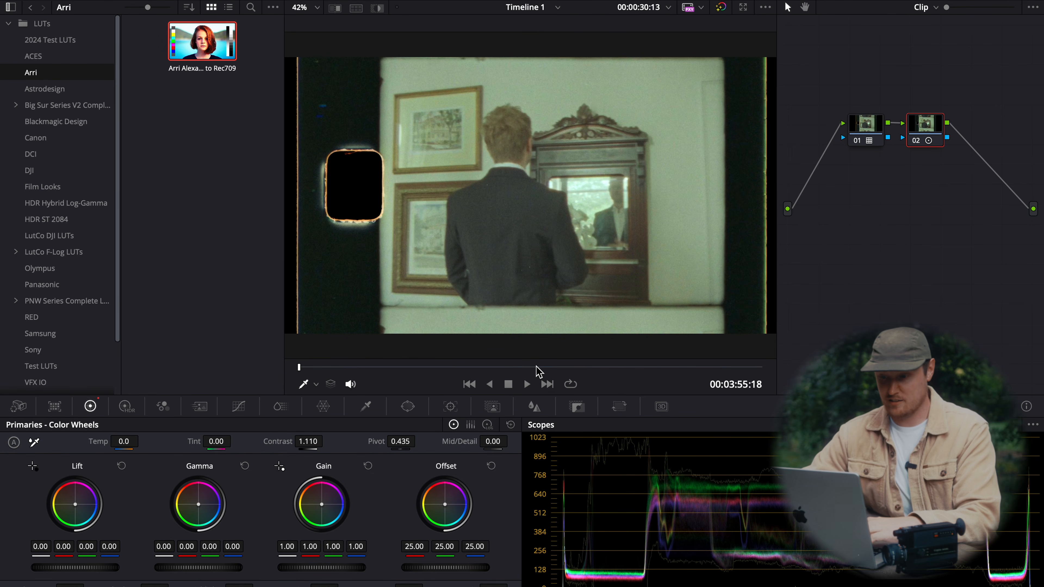
{"action": "left_click_drag", "start_coordinate": [349, 367], "coordinate": [568, 378]}
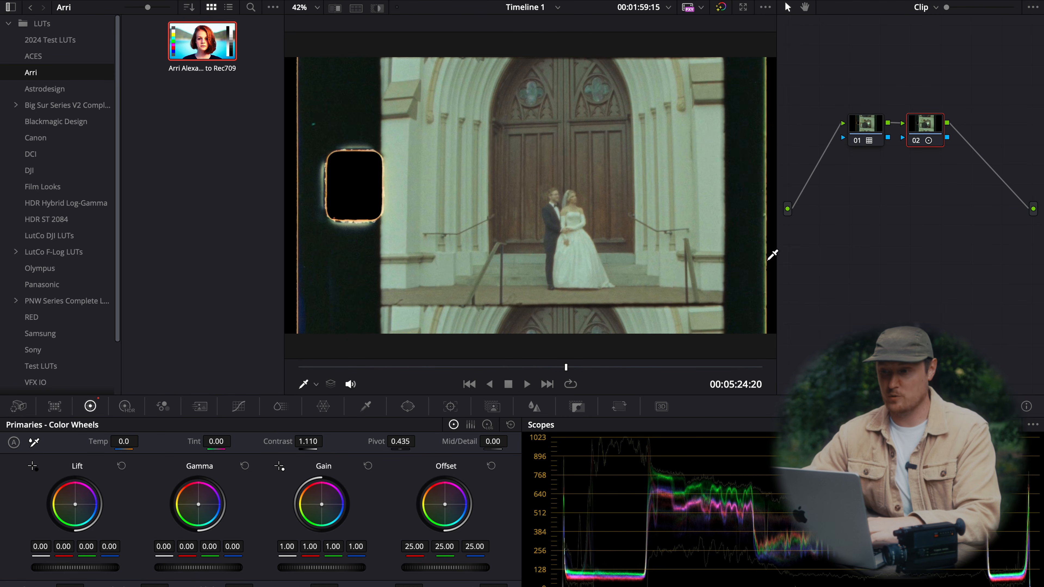
{"action": "left_click", "coordinate": [482, 367]}
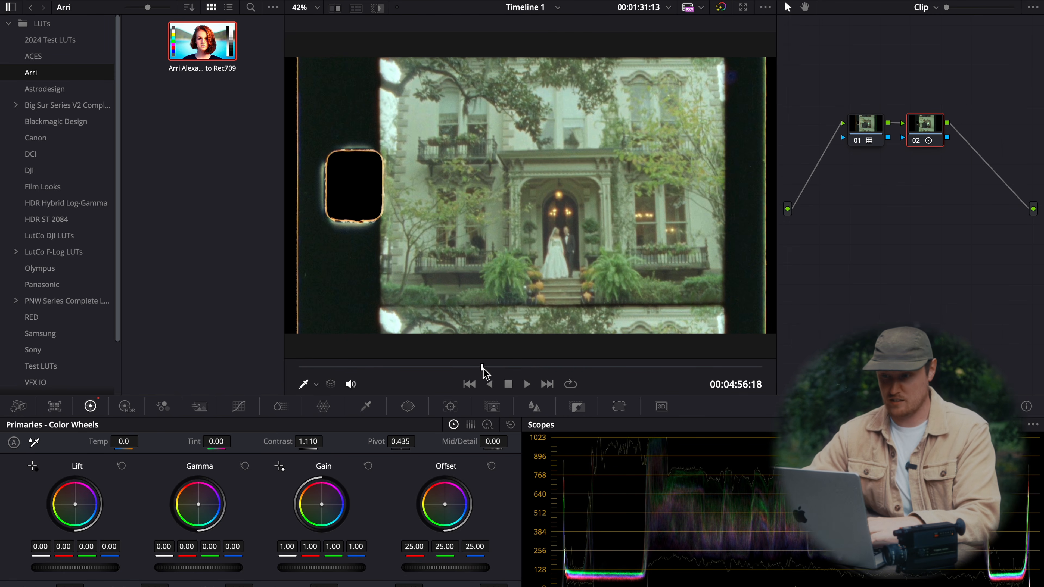
{"action": "left_click", "coordinate": [866, 134]}
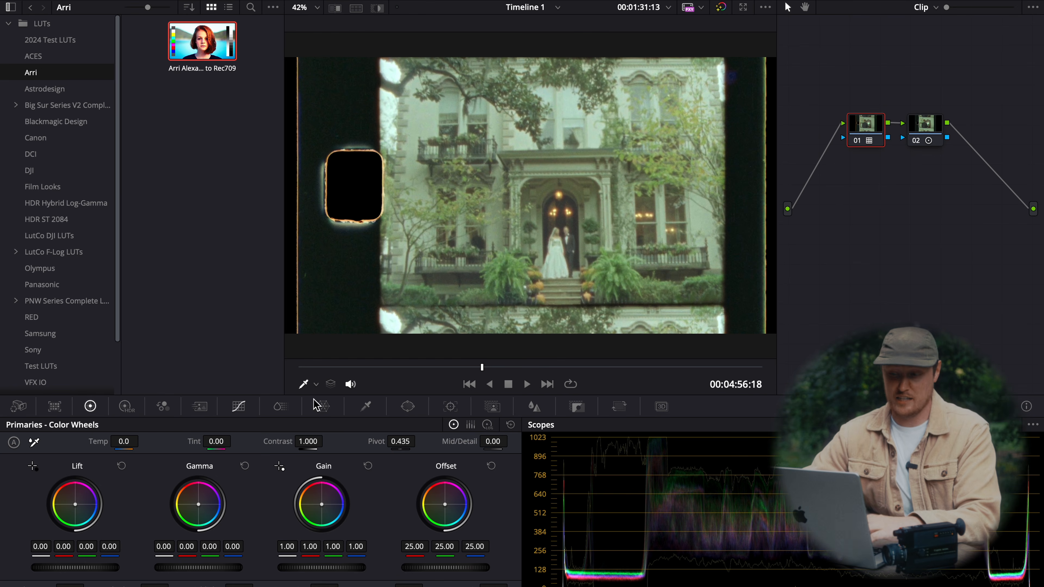
{"action": "mouse_move", "coordinate": [198, 446]}
{"action": "left_mouse_down"}
{"action": "mouse_move", "coordinate": [212, 442]}
{"action": "mouse_move", "coordinate": [203, 442]}
{"action": "left_mouse_up"}
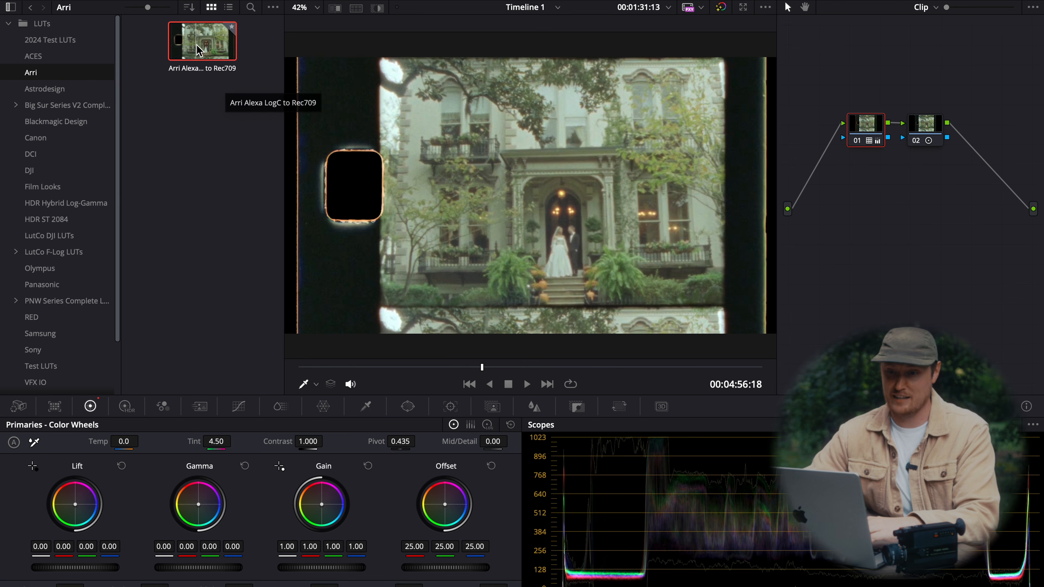
Step: Check the LUT and gamma assignments on node 01, and switch to version 1 of the forest shoreline clip
{"action": "right_click", "coordinate": [873, 126]}
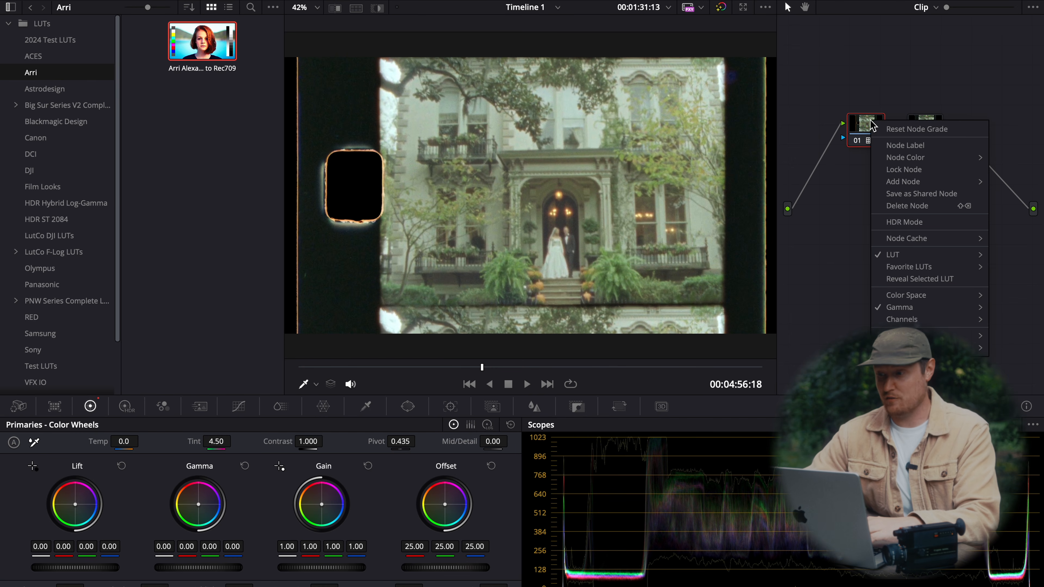
{"action": "left_click", "coordinate": [901, 62]}
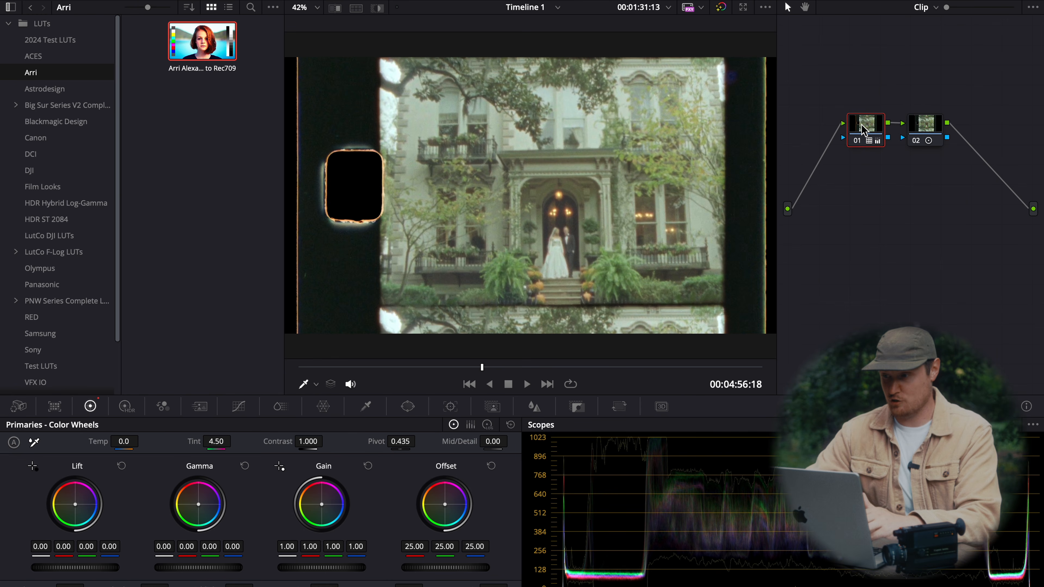
{"action": "key", "text": "super+n"}
{"action": "key", "text": "Up"}
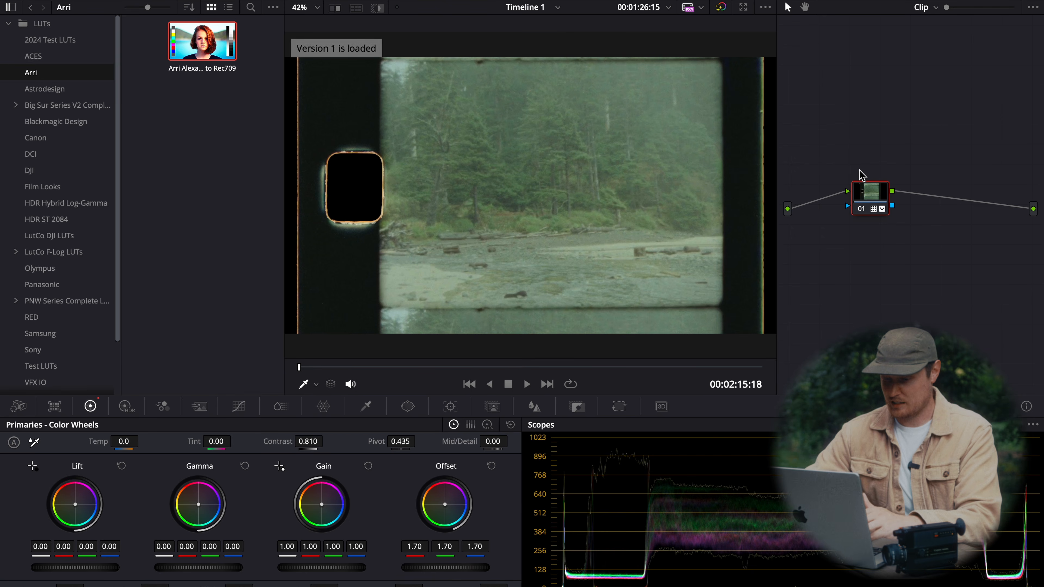